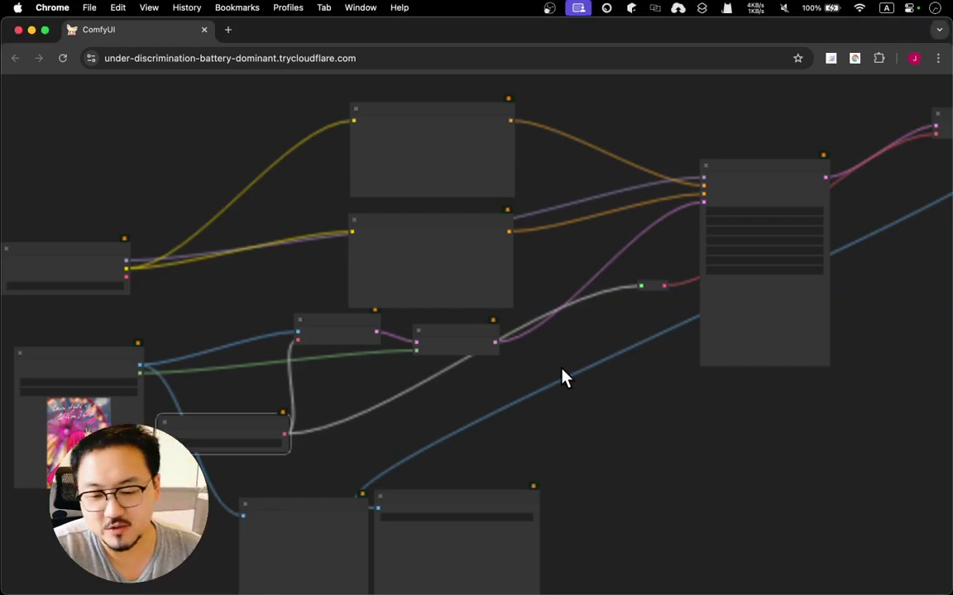
{"action": "scroll", "coordinate": [366, 334], "scroll_direction": "up", "scroll_amount": 2}
{"action": "scroll", "coordinate": [366, 334], "scroll_direction": "up", "scroll_amount": 10}
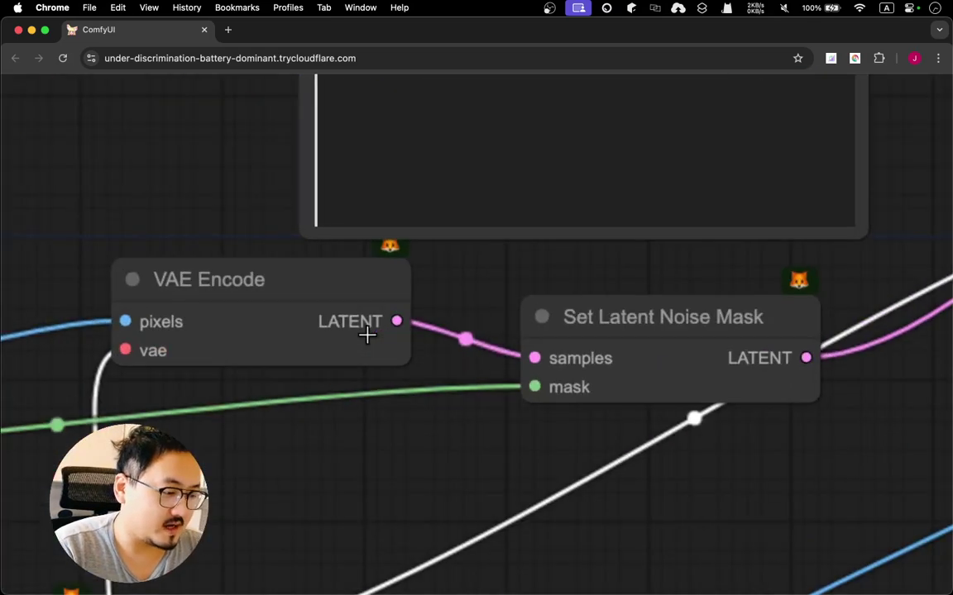
{"action": "scroll", "coordinate": [366, 334], "scroll_direction": "down", "scroll_amount": 3}
Pan the inpainting graph, then drag Chrome's top-left corner inward until the menu panel appears.
{"action": "left_click_drag", "start_coordinate": [236, 165], "coordinate": [229, 468]}
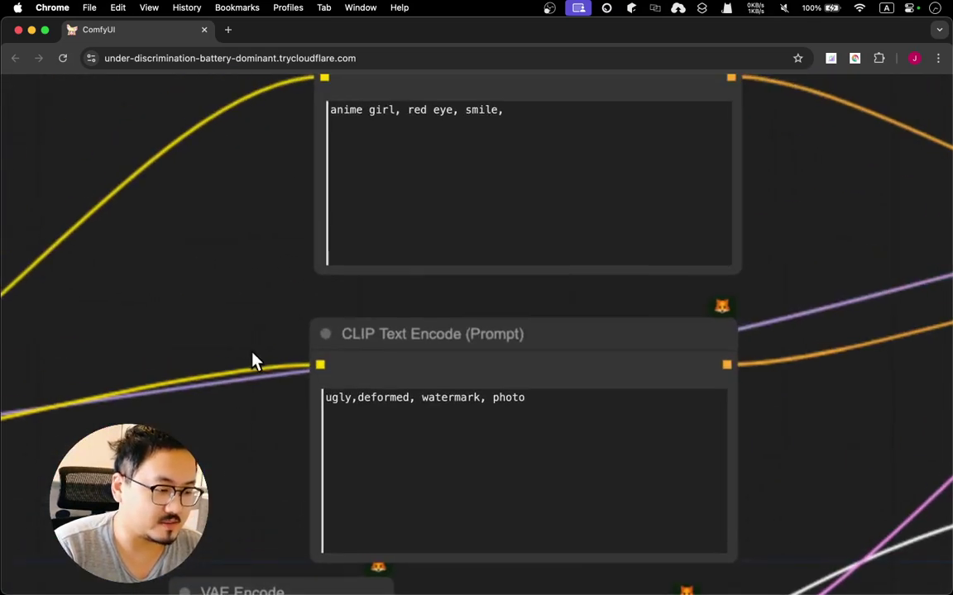
{"action": "left_click_drag", "start_coordinate": [240, 300], "coordinate": [85, 193]}
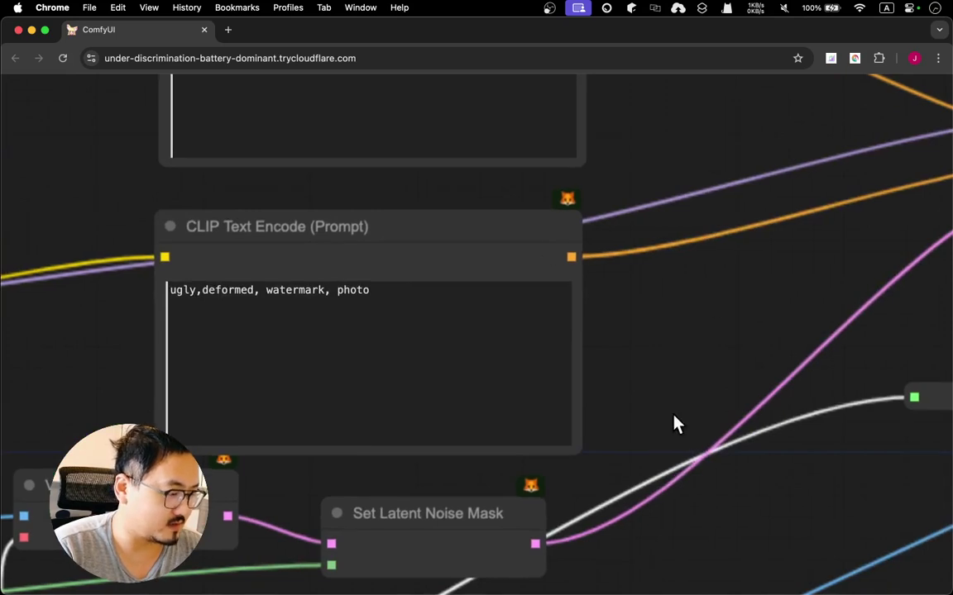
{"action": "left_click_drag", "start_coordinate": [674, 423], "coordinate": [591, 300]}
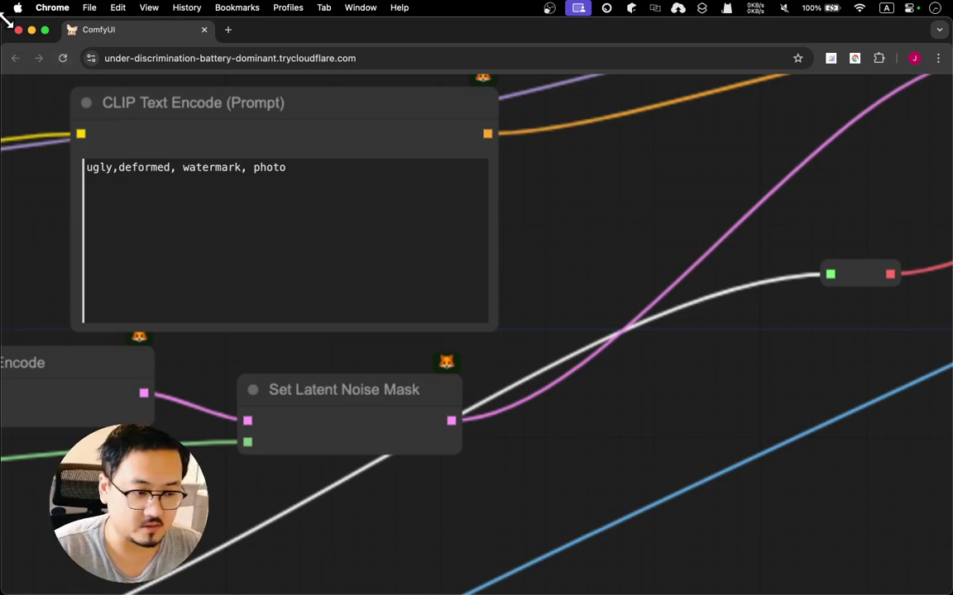
{"action": "mouse_move", "coordinate": [7, 20]}
{"action": "left_mouse_down"}
{"action": "mouse_move", "coordinate": [98, 44]}
{"action": "mouse_move", "coordinate": [281, 25]}
{"action": "left_mouse_up"}
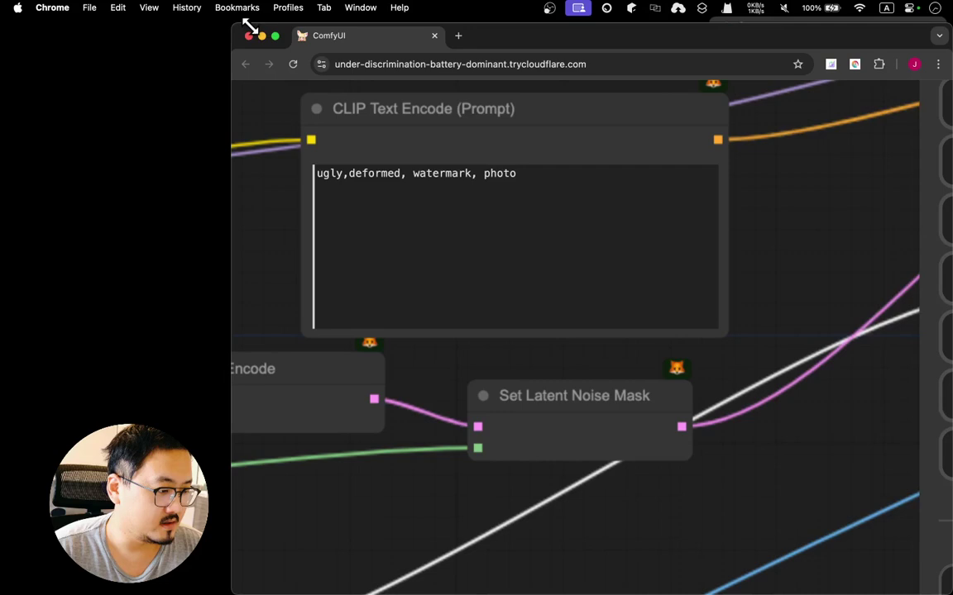
{"action": "left_click_drag", "start_coordinate": [281, 25], "coordinate": [352, 26]}
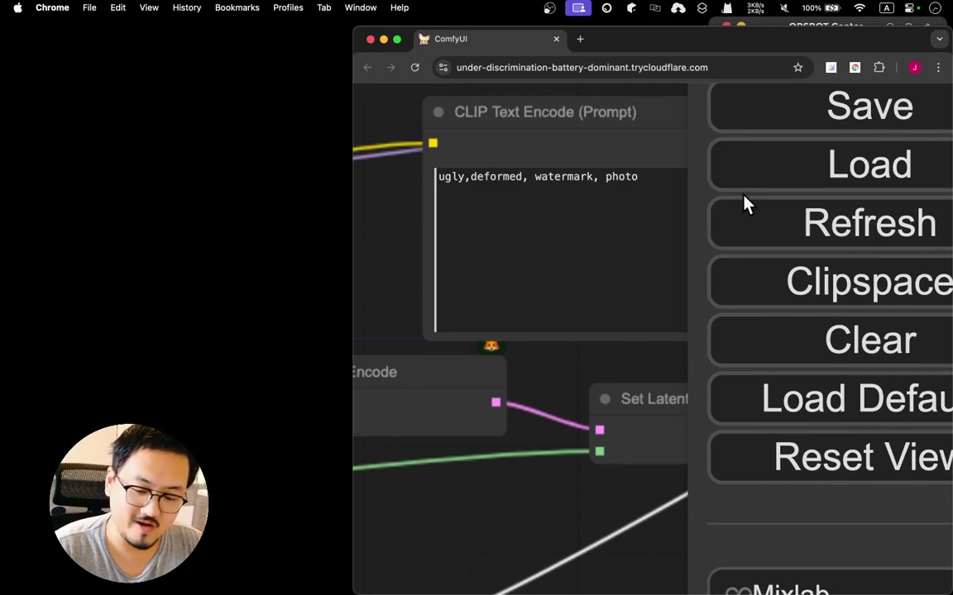
{"action": "scroll", "coordinate": [745, 204], "scroll_direction": "up", "scroll_amount": 3}
{"action": "scroll", "coordinate": [744, 205], "scroll_direction": "up", "scroll_amount": 2}
{"action": "scroll", "coordinate": [744, 204], "scroll_direction": "up", "scroll_amount": 2}
{"action": "scroll", "coordinate": [747, 203], "scroll_direction": "up", "scroll_amount": 2}
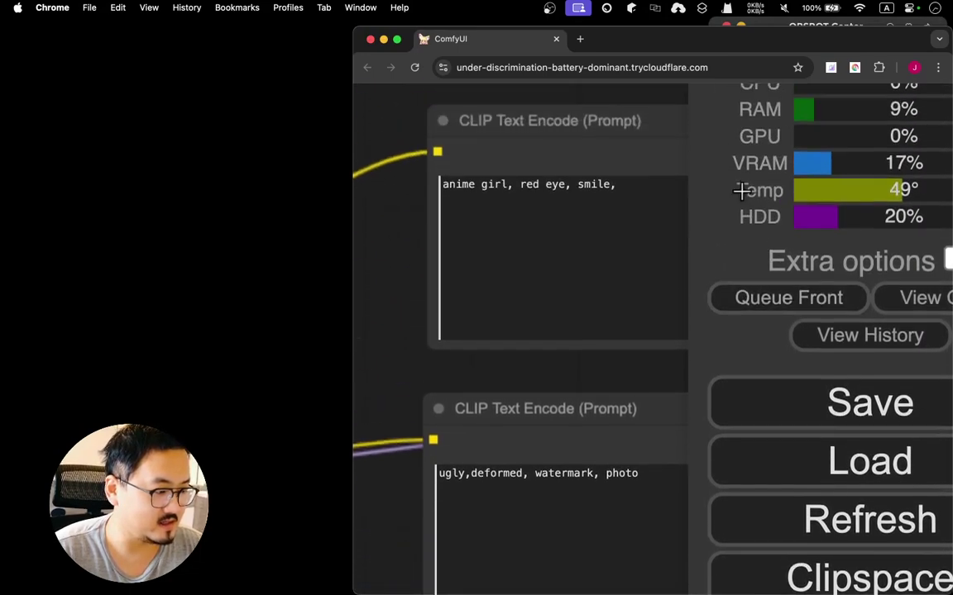
{"action": "scroll", "coordinate": [747, 203], "scroll_direction": "up", "scroll_amount": 2}
{"action": "scroll", "coordinate": [747, 202], "scroll_direction": "up", "scroll_amount": 2}
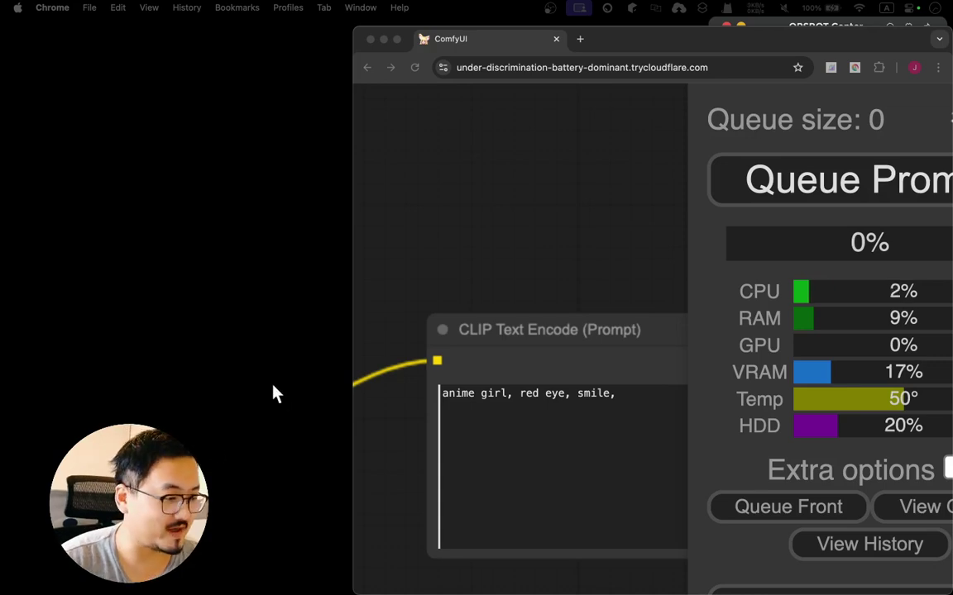
{"action": "scroll", "coordinate": [457, 191], "scroll_direction": "down", "scroll_amount": 3}
{"action": "scroll", "coordinate": [458, 191], "scroll_direction": "up", "scroll_amount": 5}
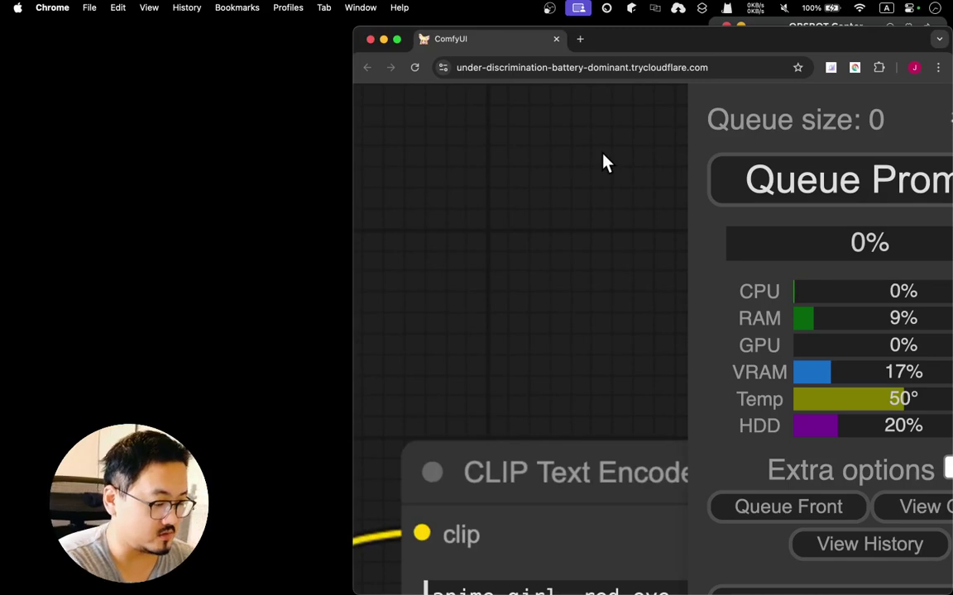
Zoom the page out two steps and maximize the Chrome window.
{"action": "key", "text": "super+minus"}
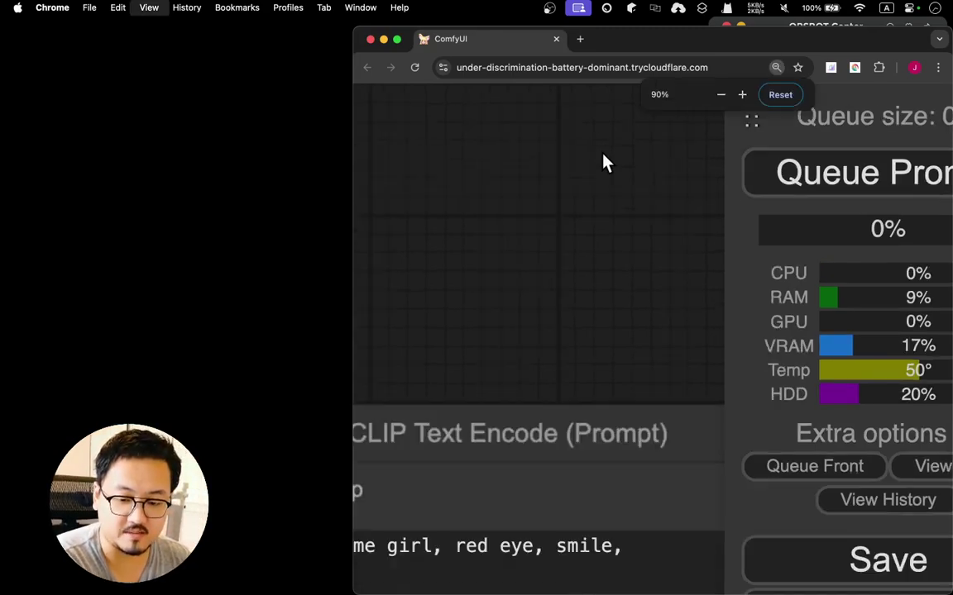
{"action": "key", "text": "super+minus"}
{"action": "key", "text": "super+minus"}
{"action": "key", "text": "super+minus"}
{"action": "key", "text": "super+minus"}
{"action": "key", "text": "super+minus"}
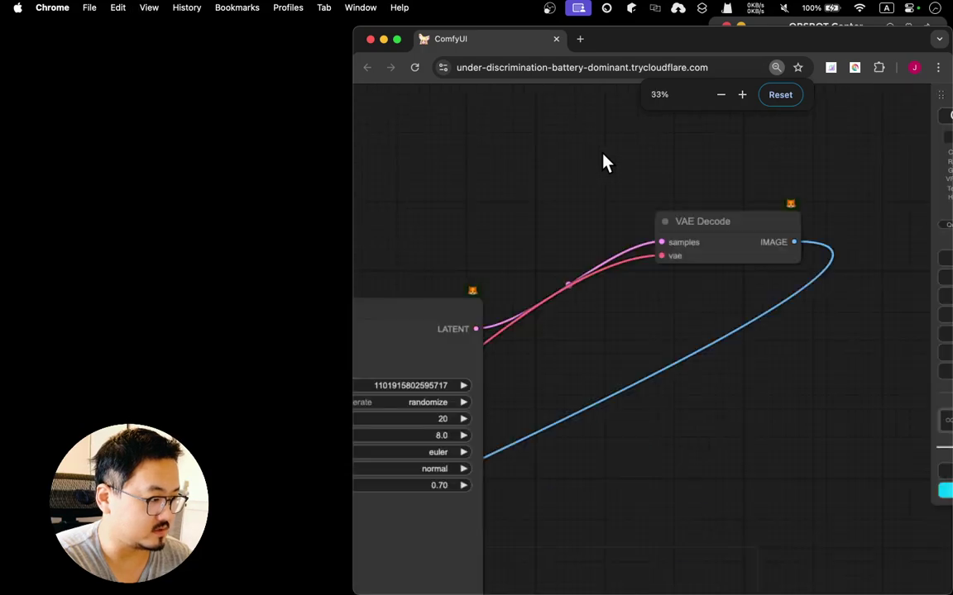
{"action": "double_click", "coordinate": [618, 51]}
Return the page zoom to 100% using Reset in Chrome's zoom popup.
{"action": "key", "text": "super+equal"}
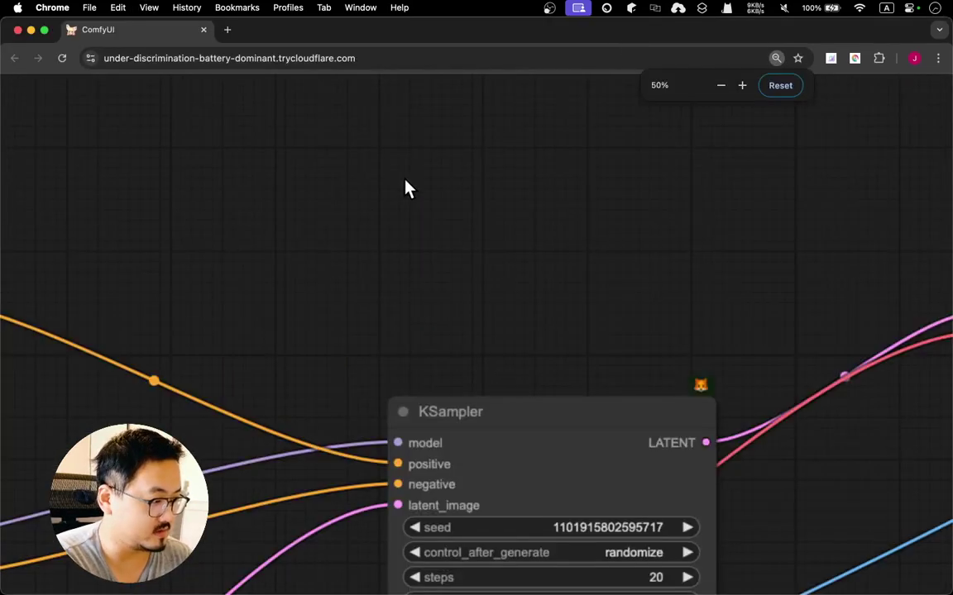
{"action": "key", "text": "super+equal"}
{"action": "key", "text": "super+equal"}
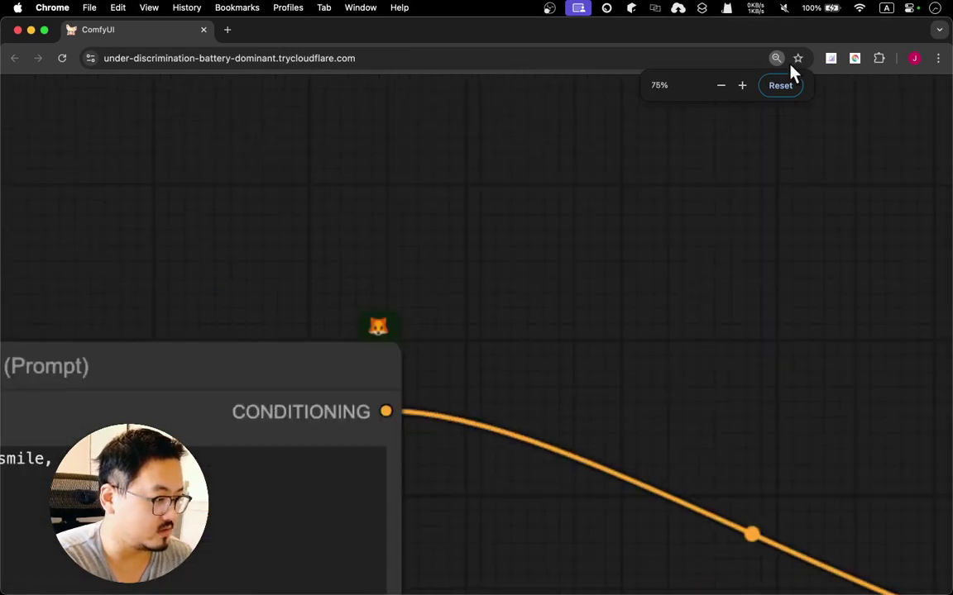
{"action": "left_click", "coordinate": [790, 91]}
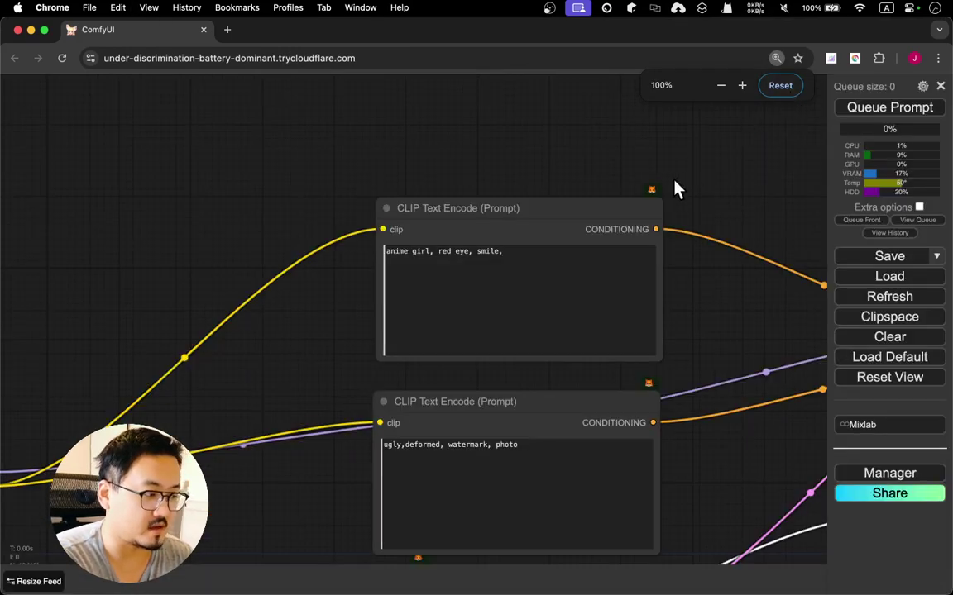